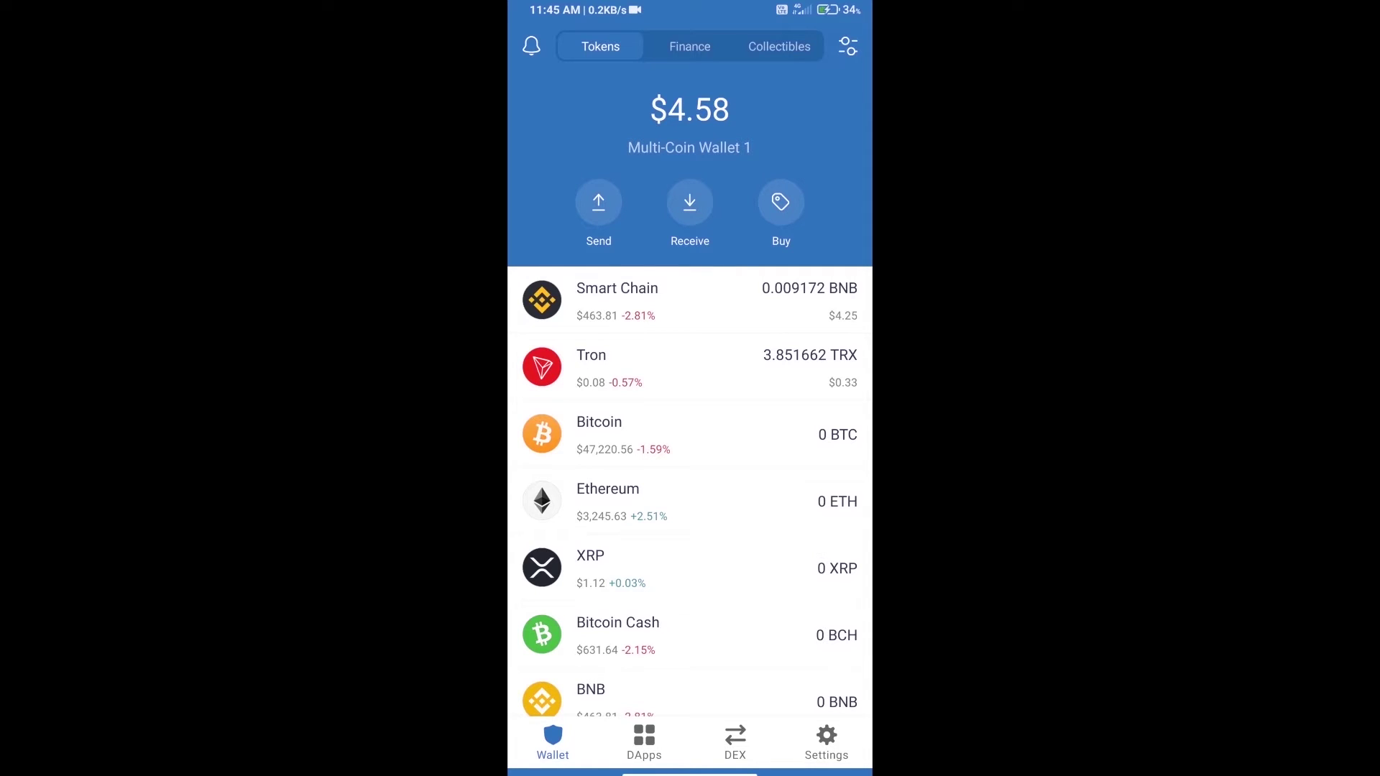
Prepare a $50 Smart Chain BNB purchase, lowered from $150, then return to Tokens.
left_click(780, 205)
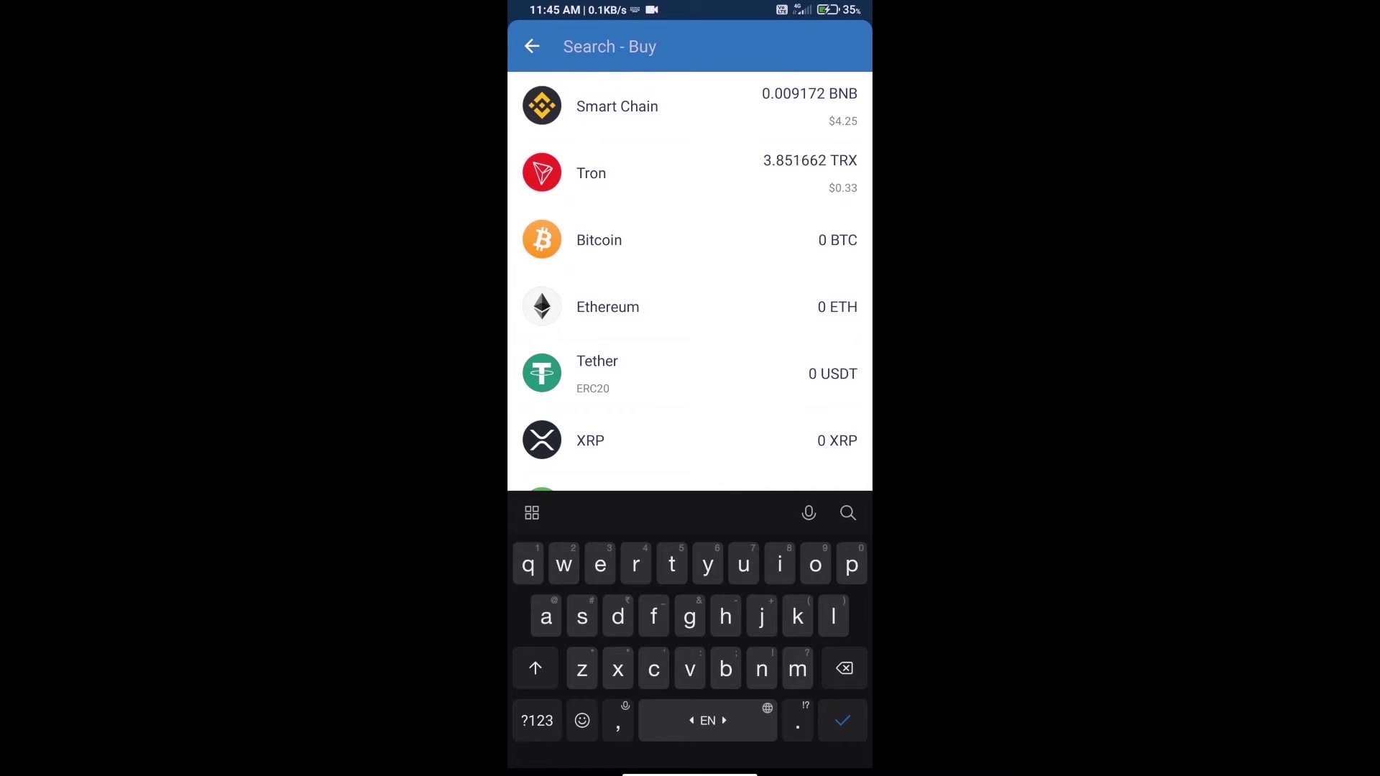
type("bnb")
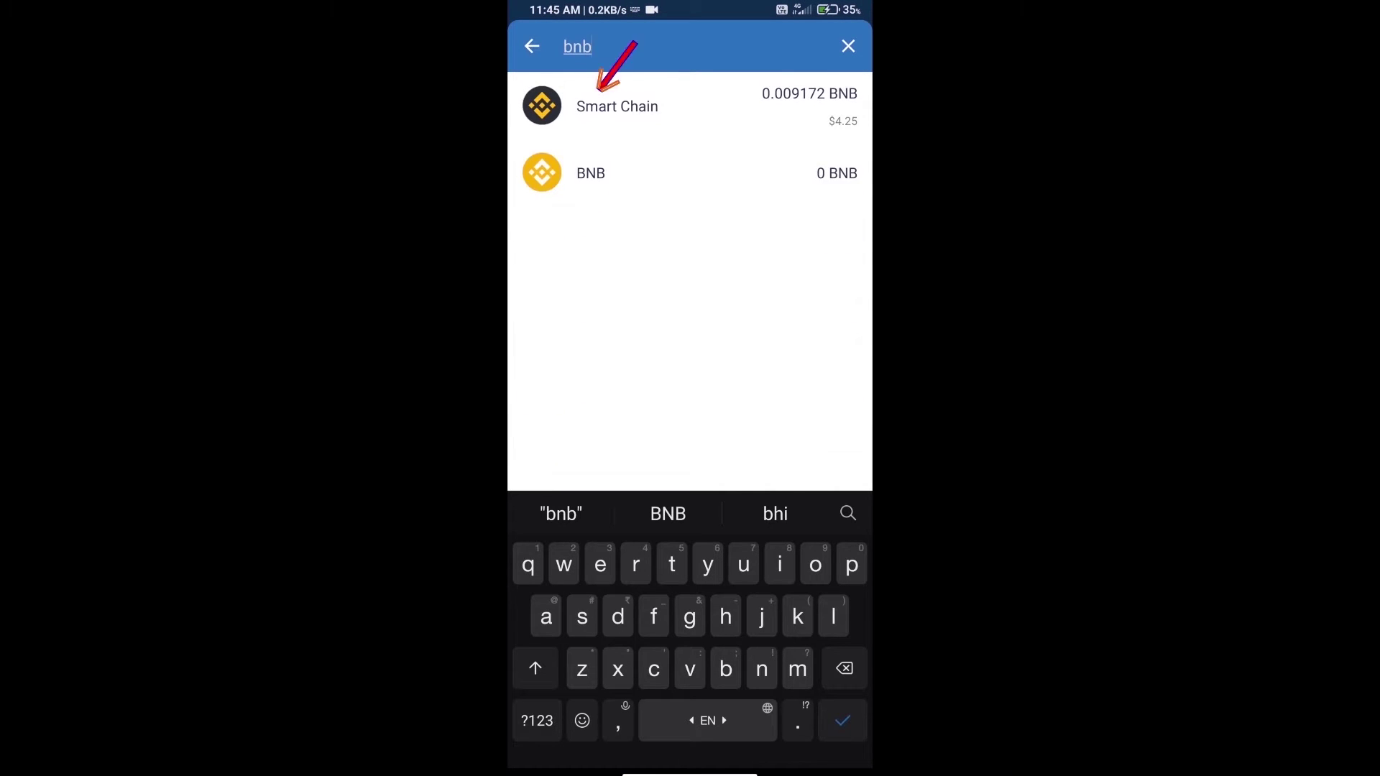
left_click(616, 105)
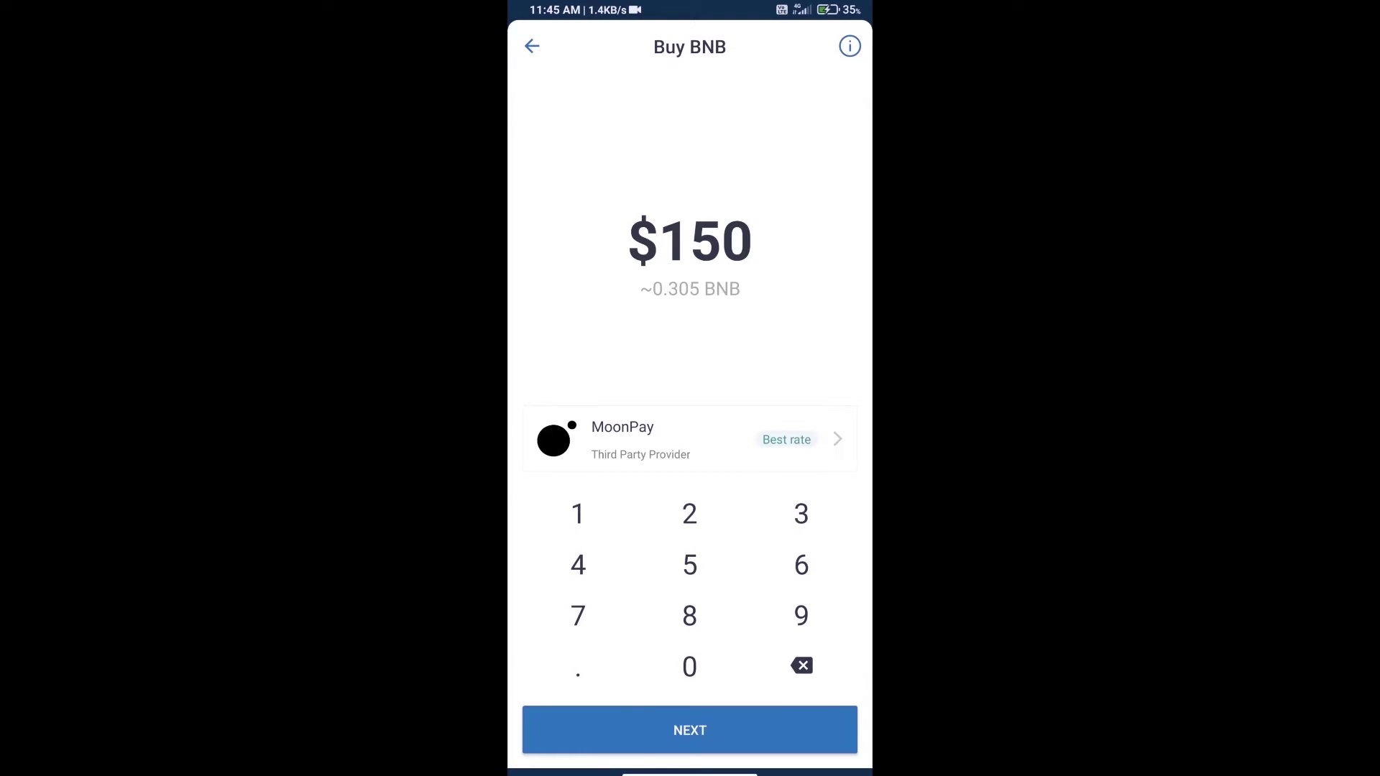
left_click(802, 665)
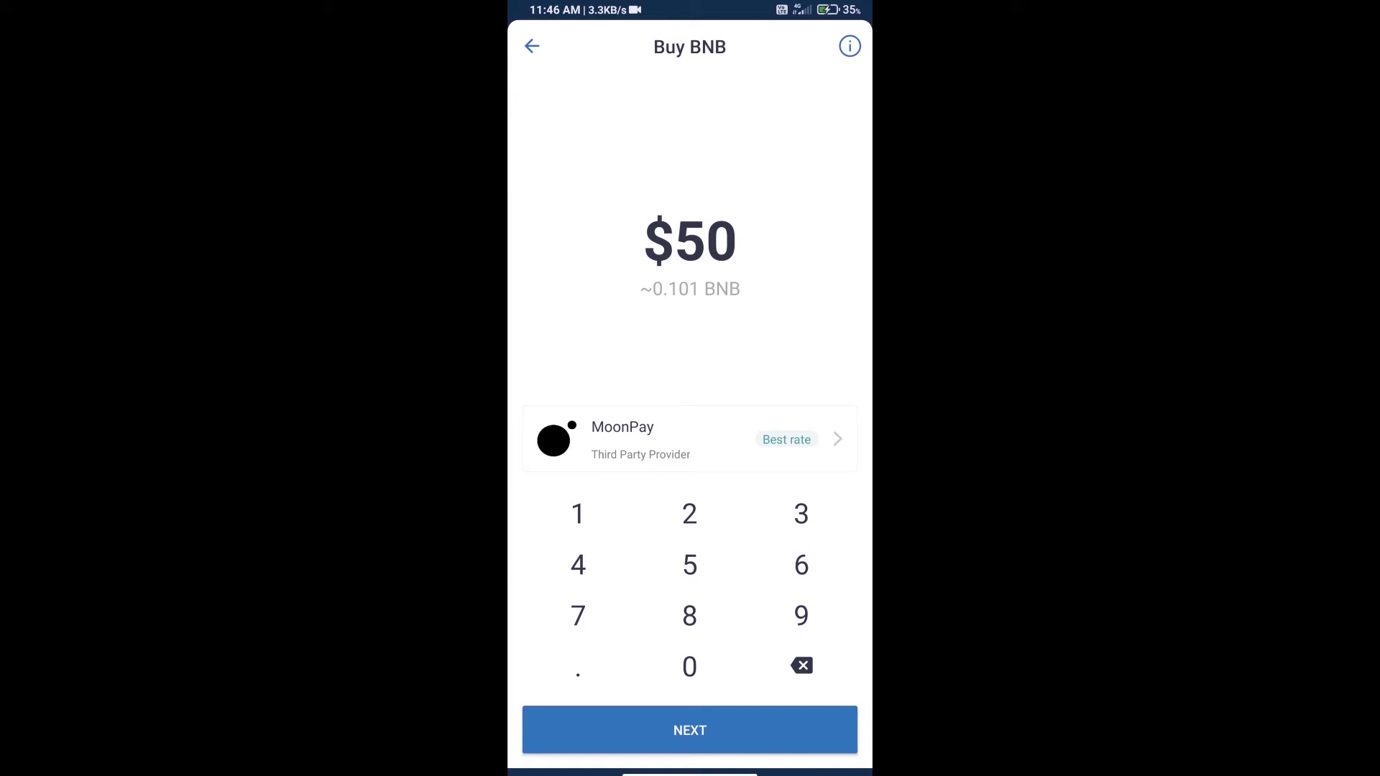
left_click(531, 46)
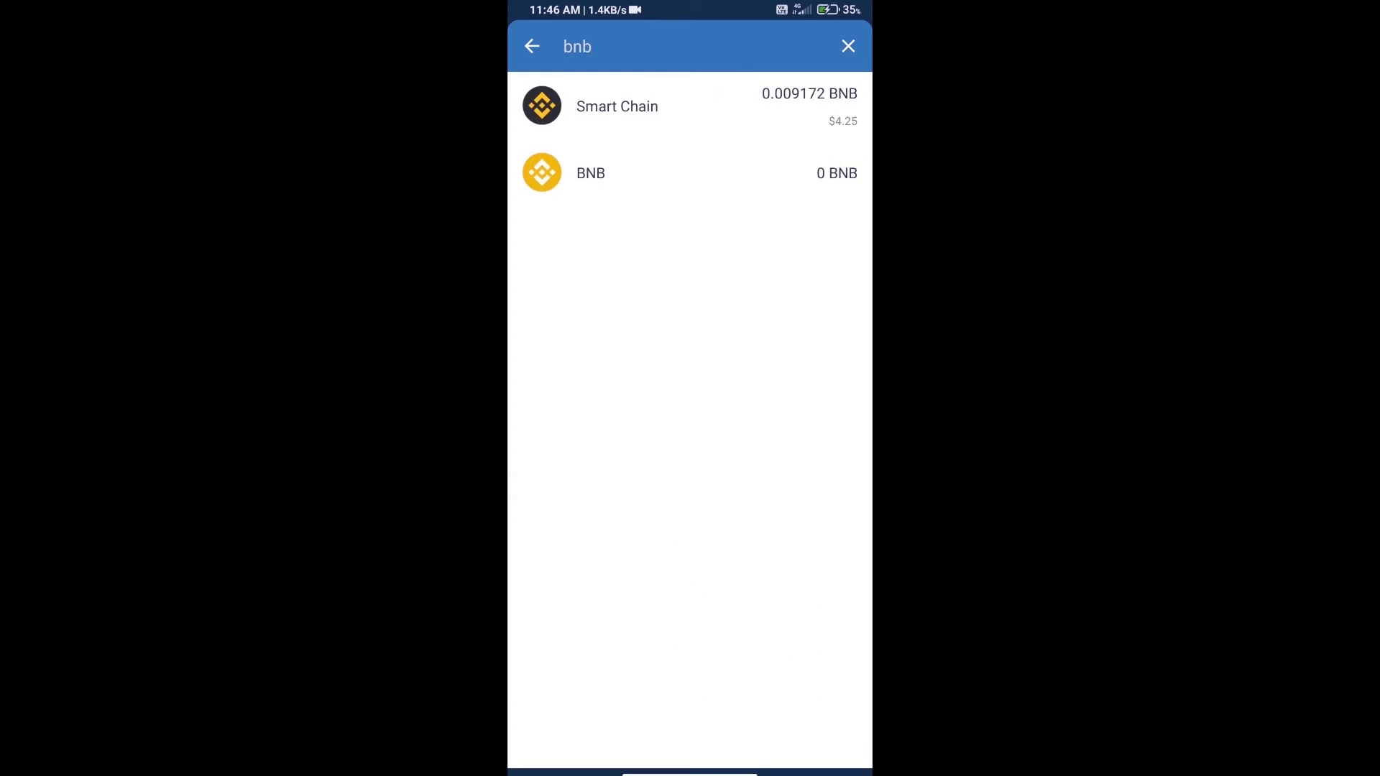
left_click(532, 45)
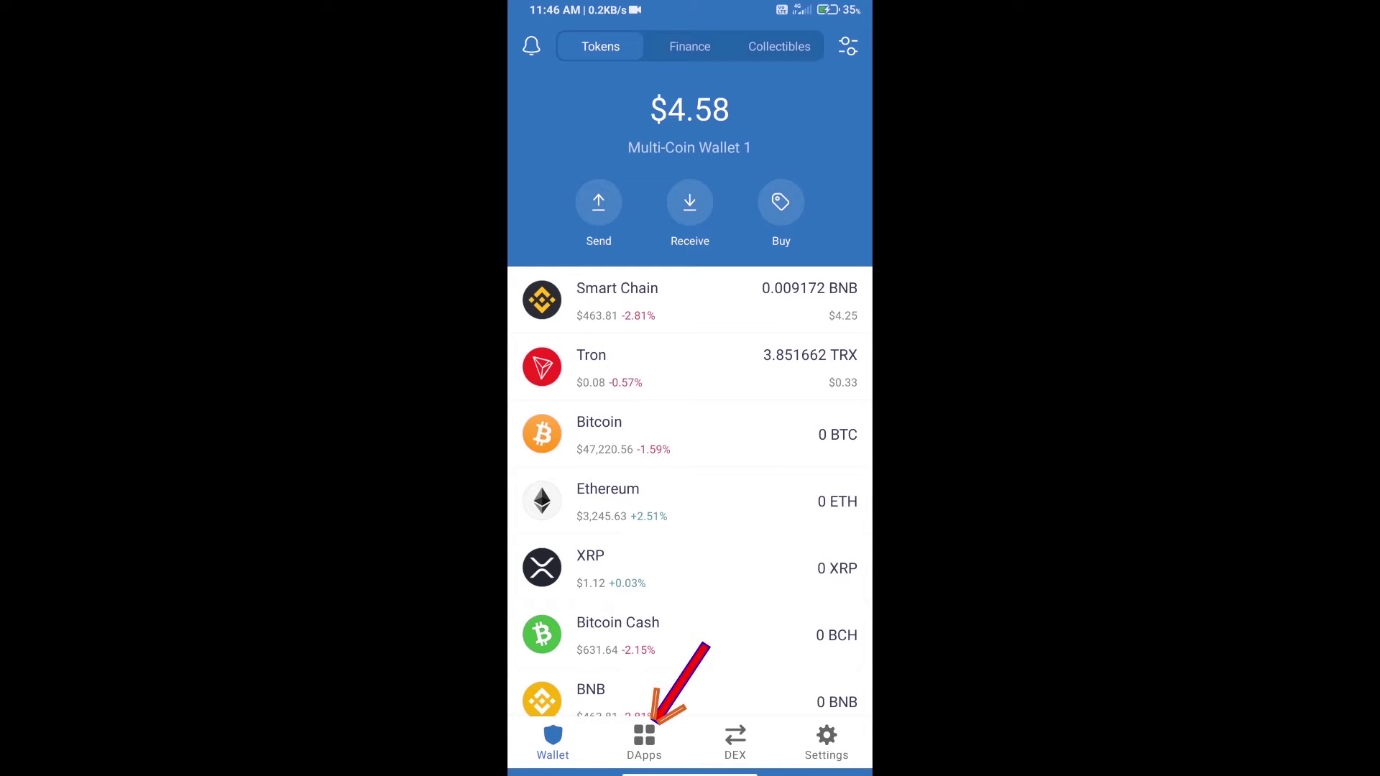
Launch PancakeSwap from the DApps browser history.
left_click(643, 743)
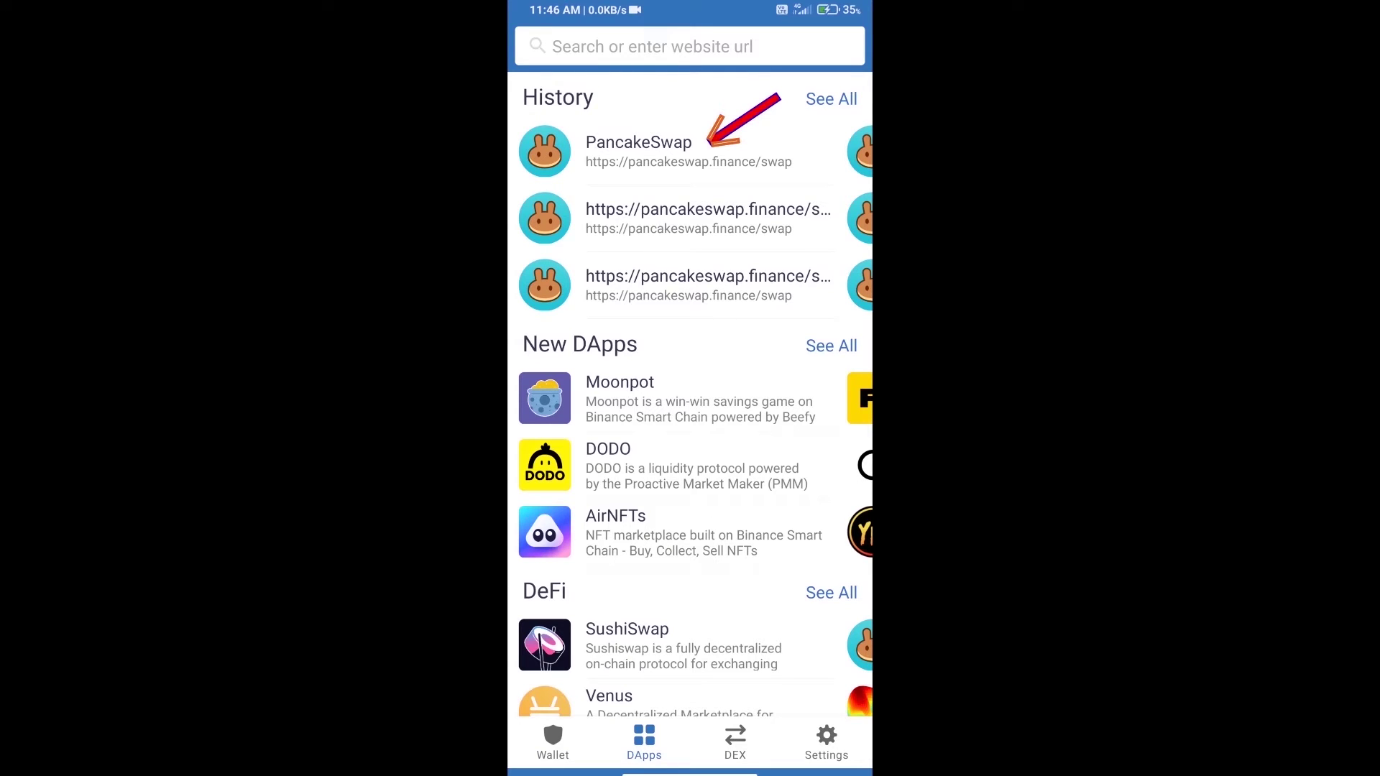
left_click(638, 151)
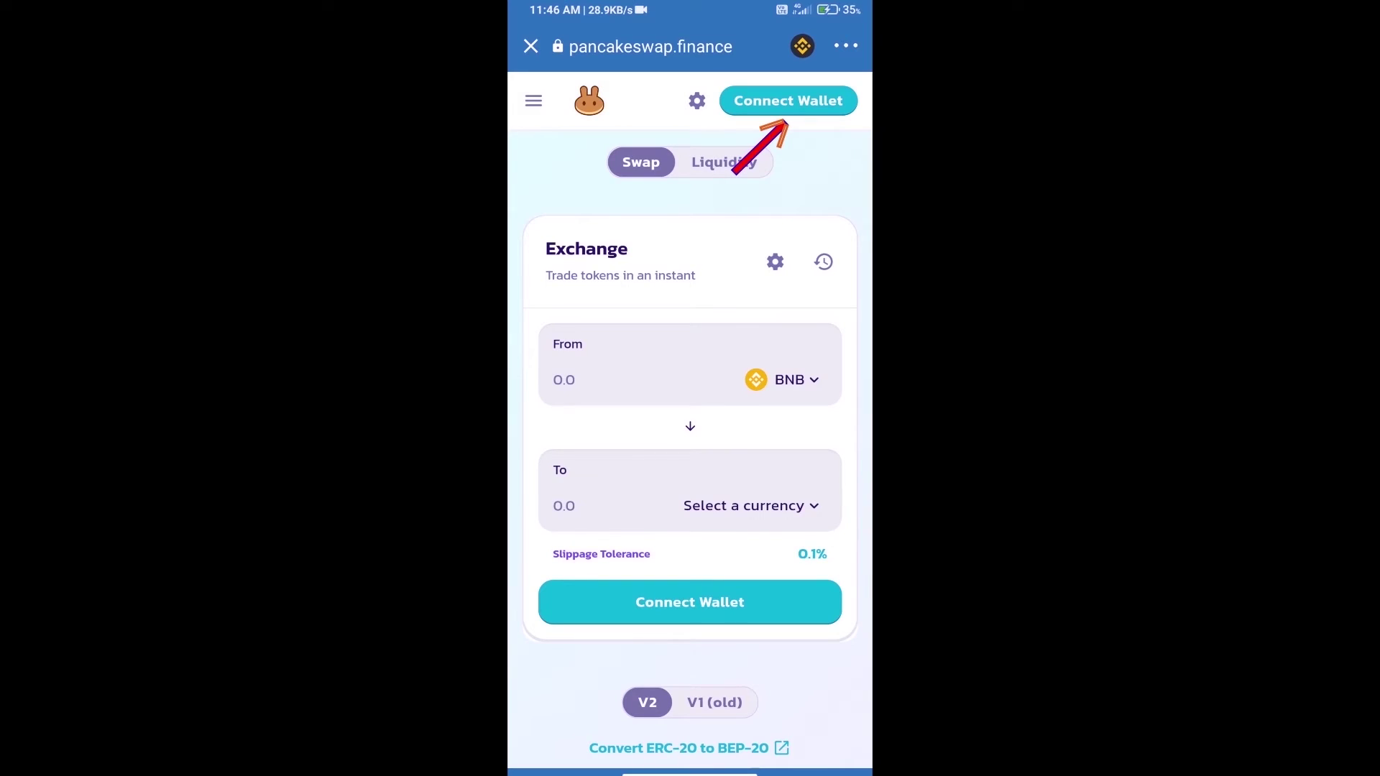
Connect Trust Wallet to PancakeSwap and copy FarmPoly's contract address from CoinMarketCap.
left_click(788, 101)
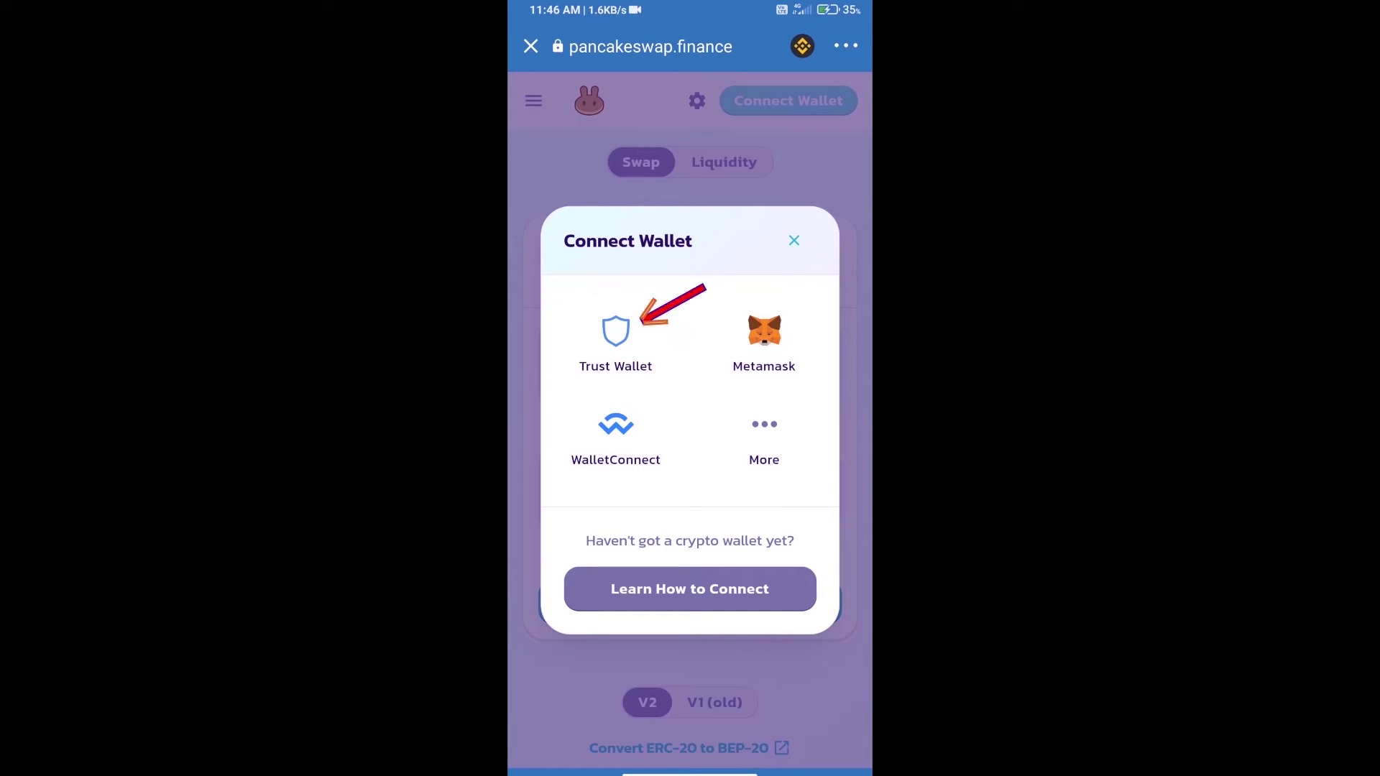
left_click(616, 340)
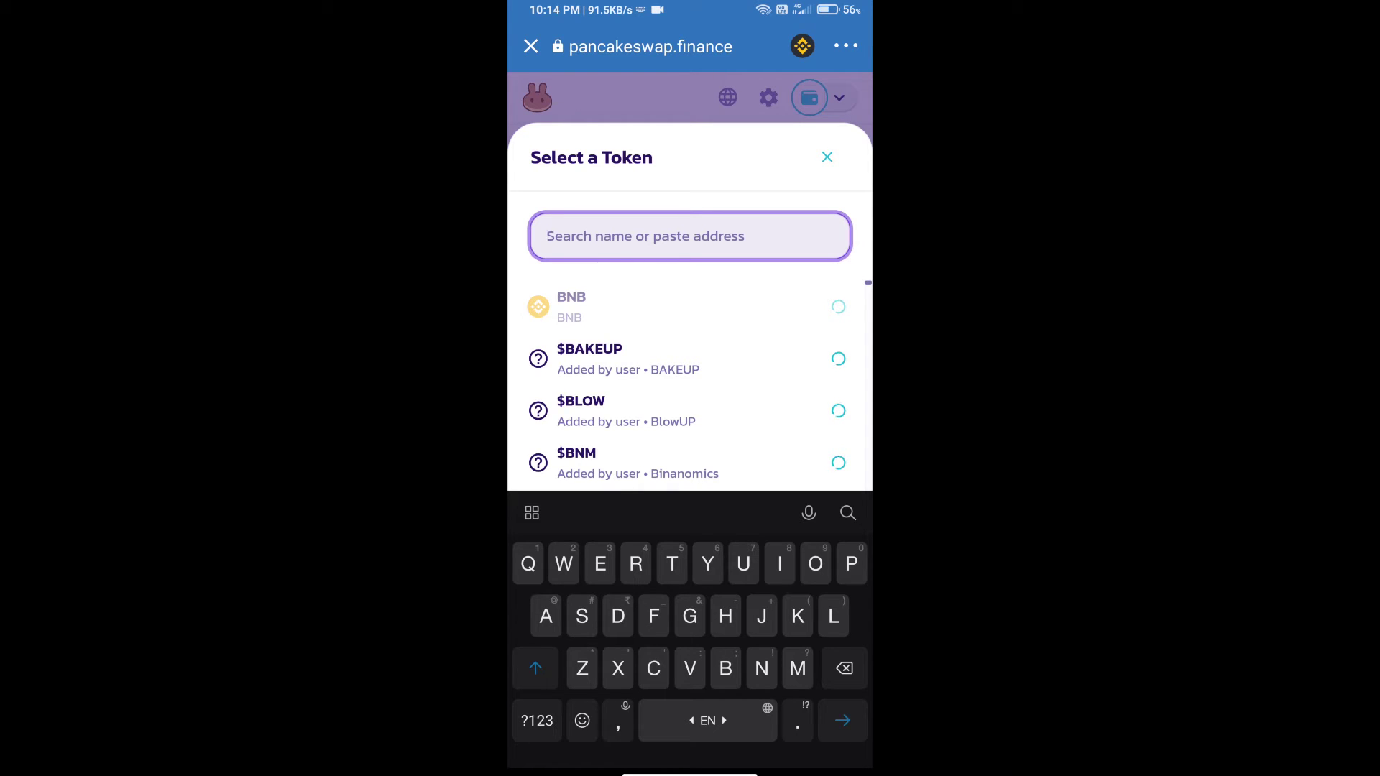
left_click(759, 464)
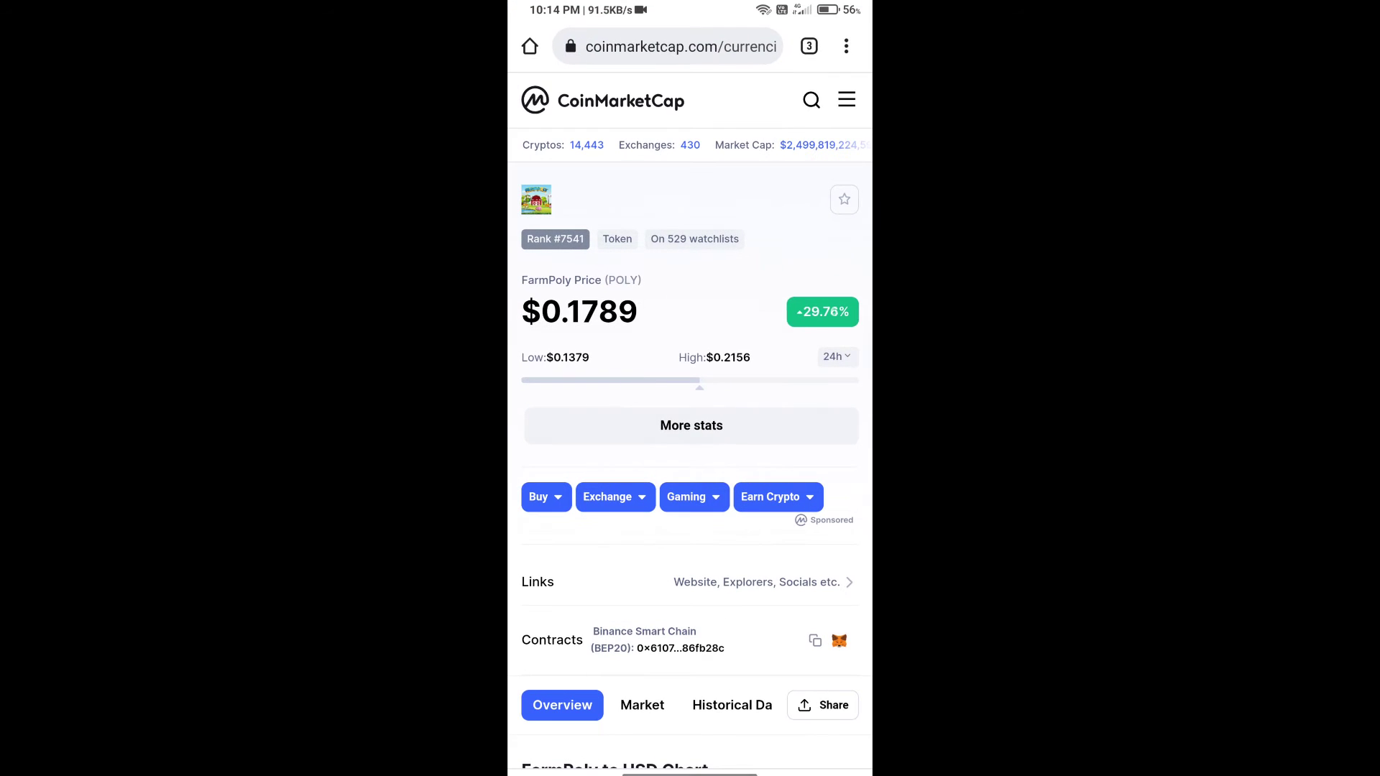
left_click(816, 640)
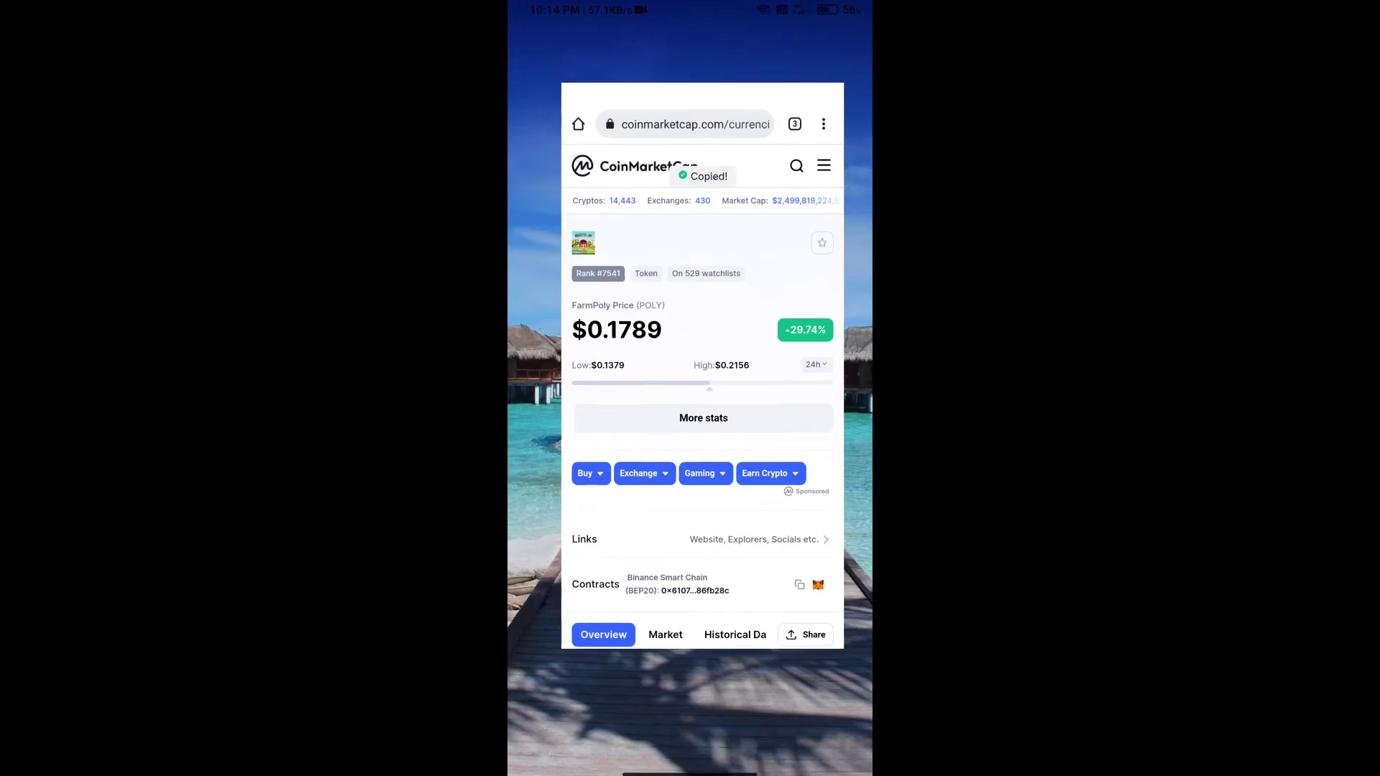
left_click(776, 485)
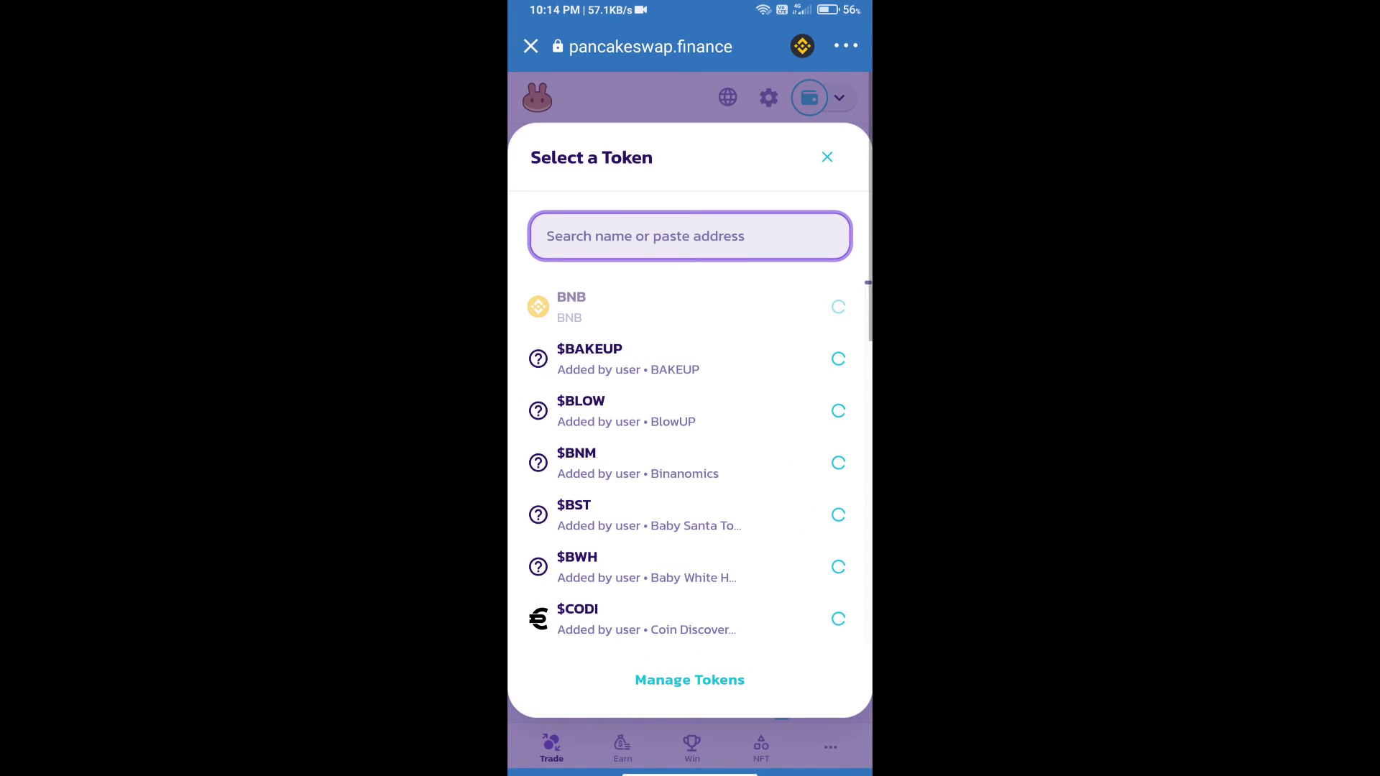
Paste the FarmPoly contract address, accept the risk warning, and import POLY.
left_click(605, 235)
left_click(555, 194)
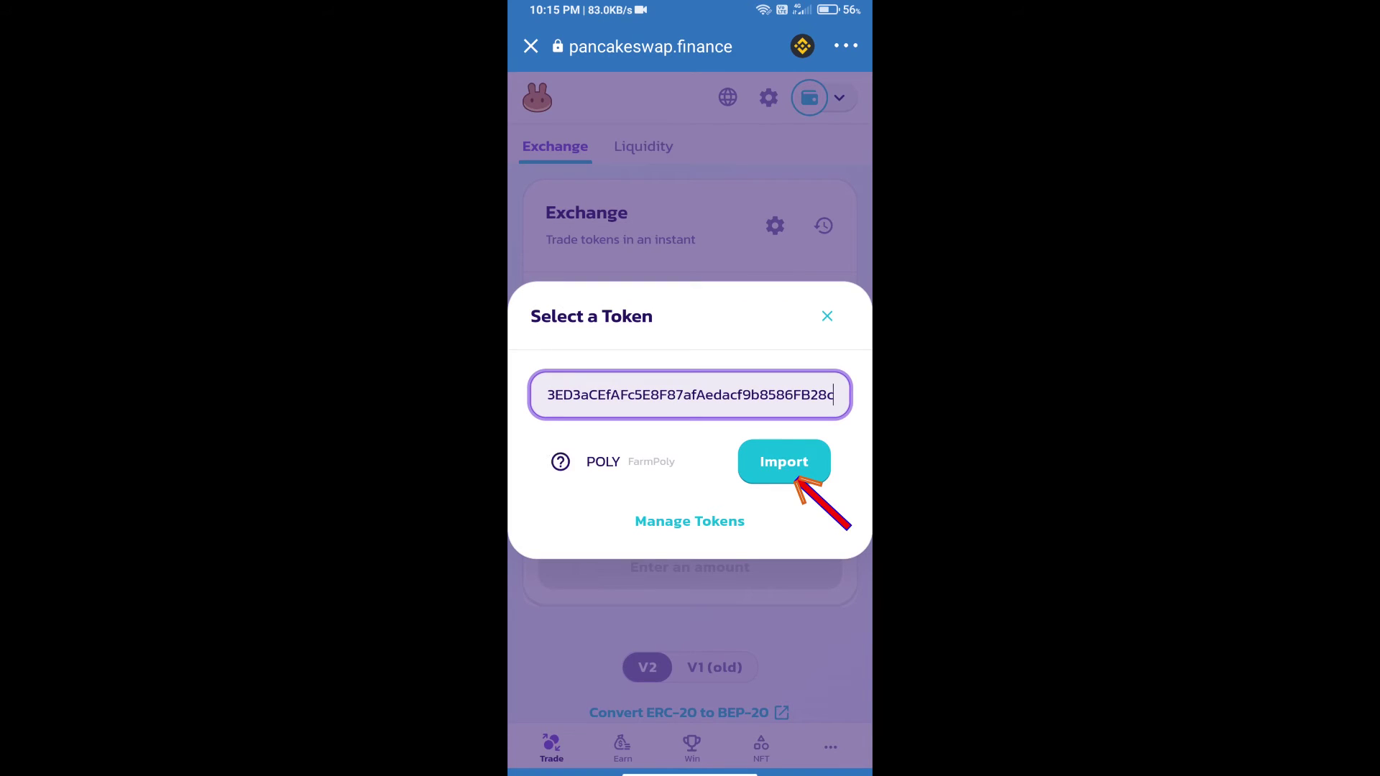
left_click(784, 462)
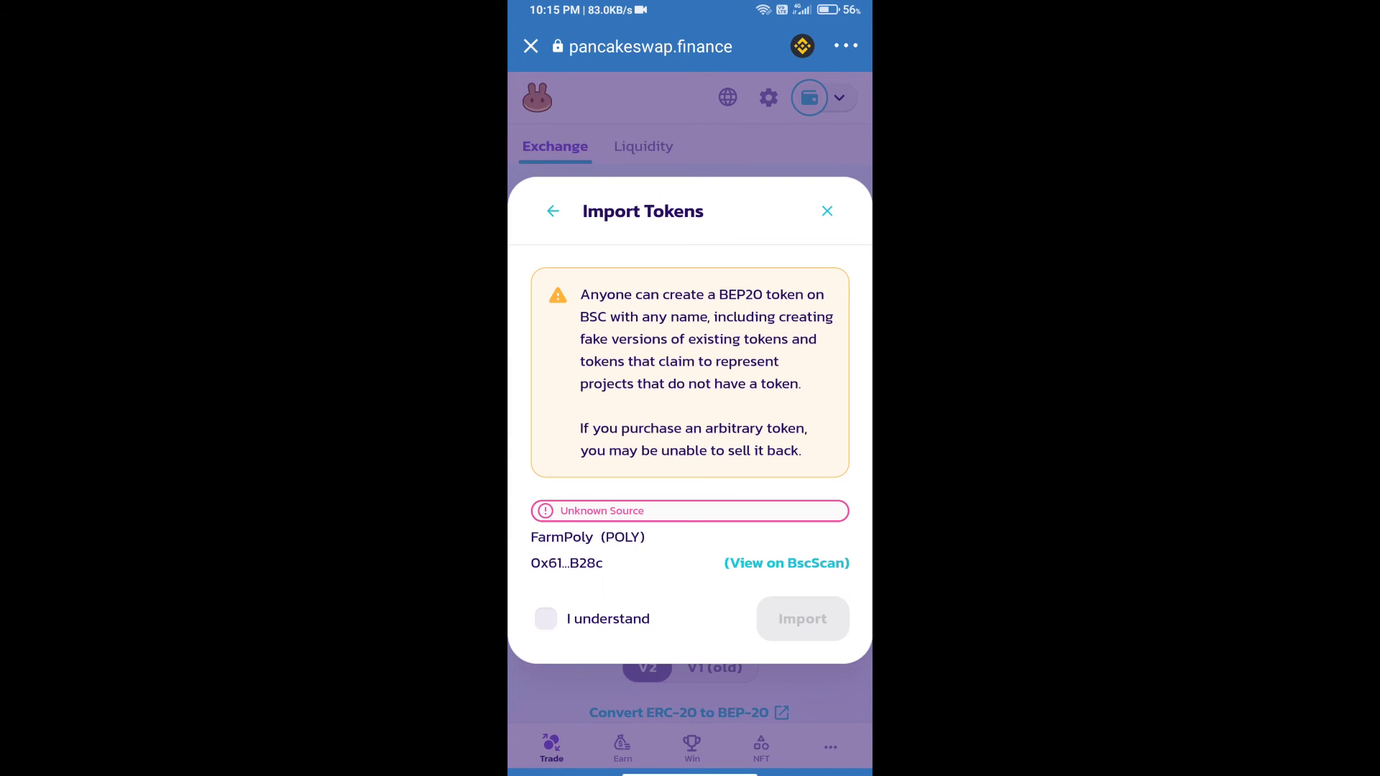
left_click(546, 618)
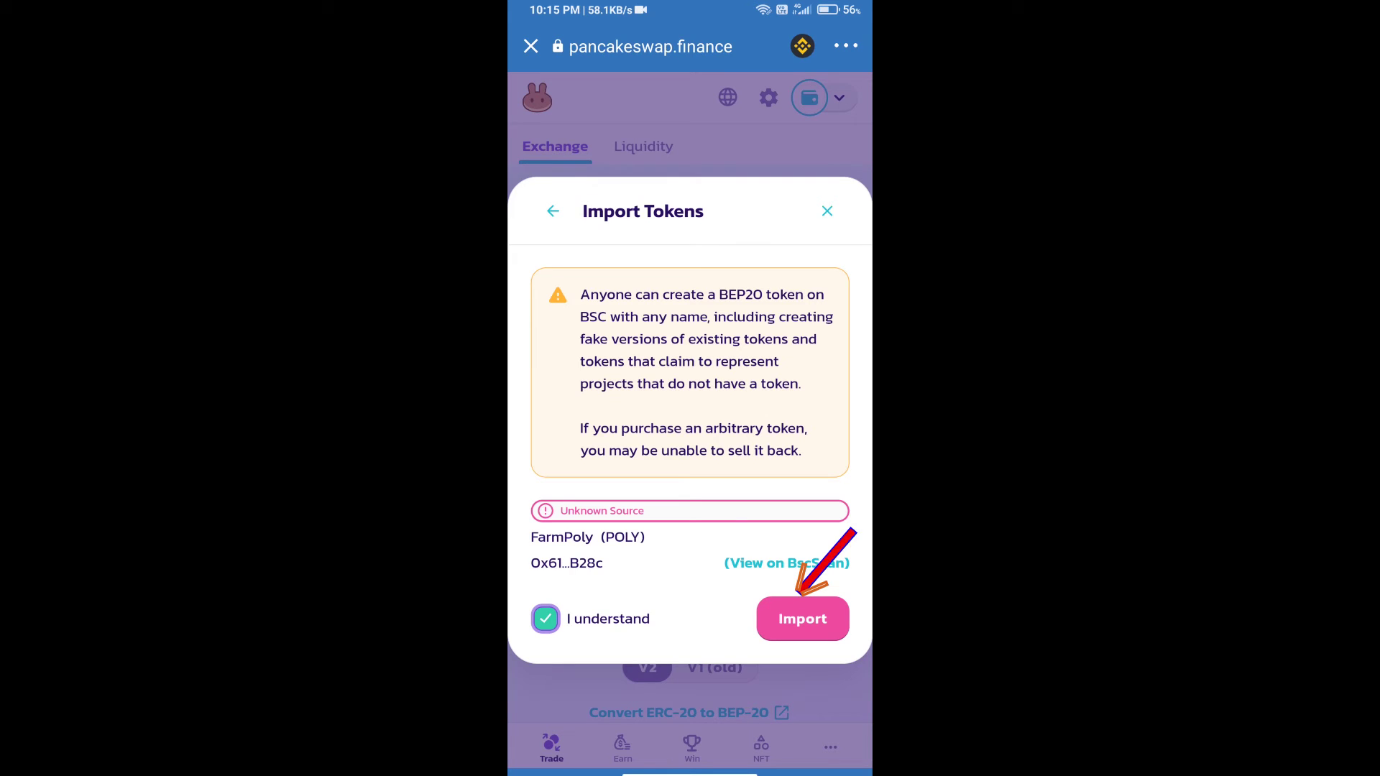
left_click(802, 617)
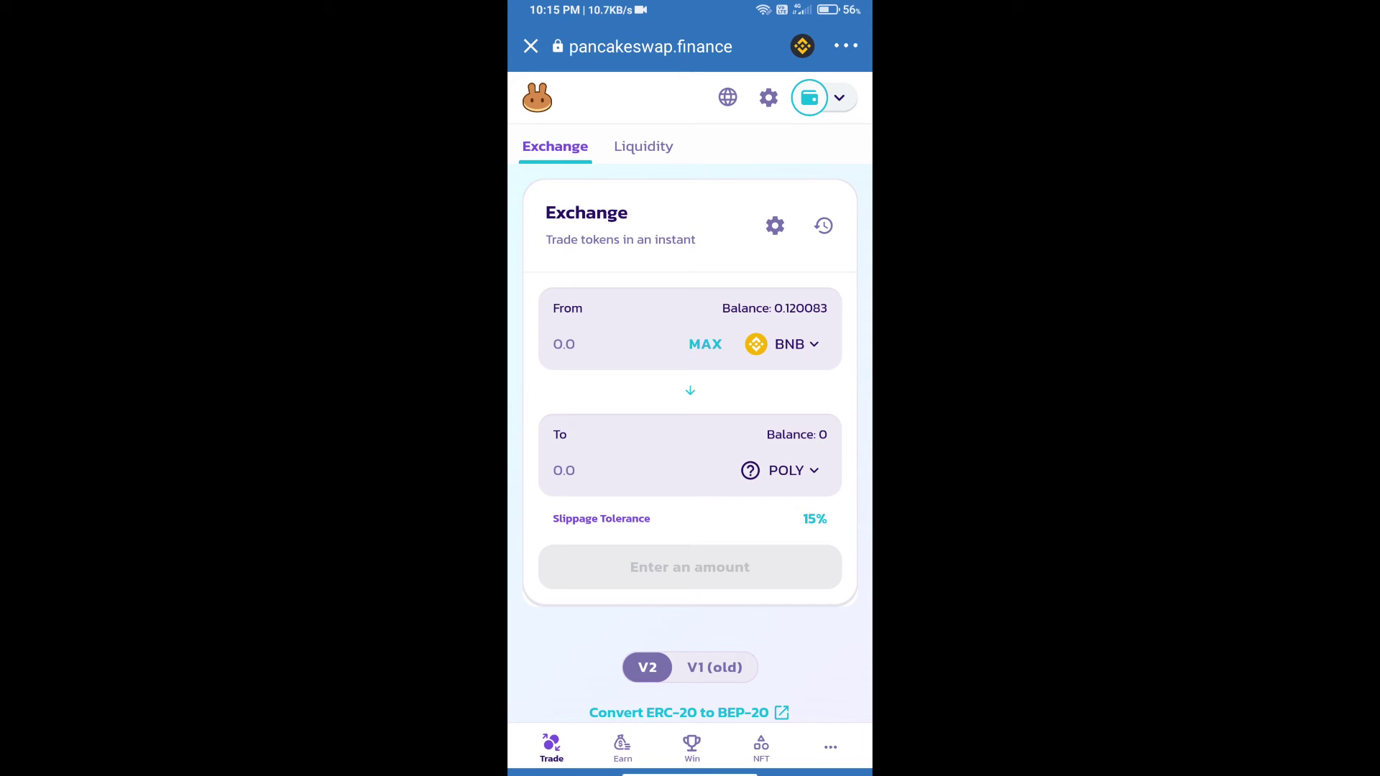
Change the custom slippage tolerance from 15.00 to 3 in swap settings.
left_click(774, 224)
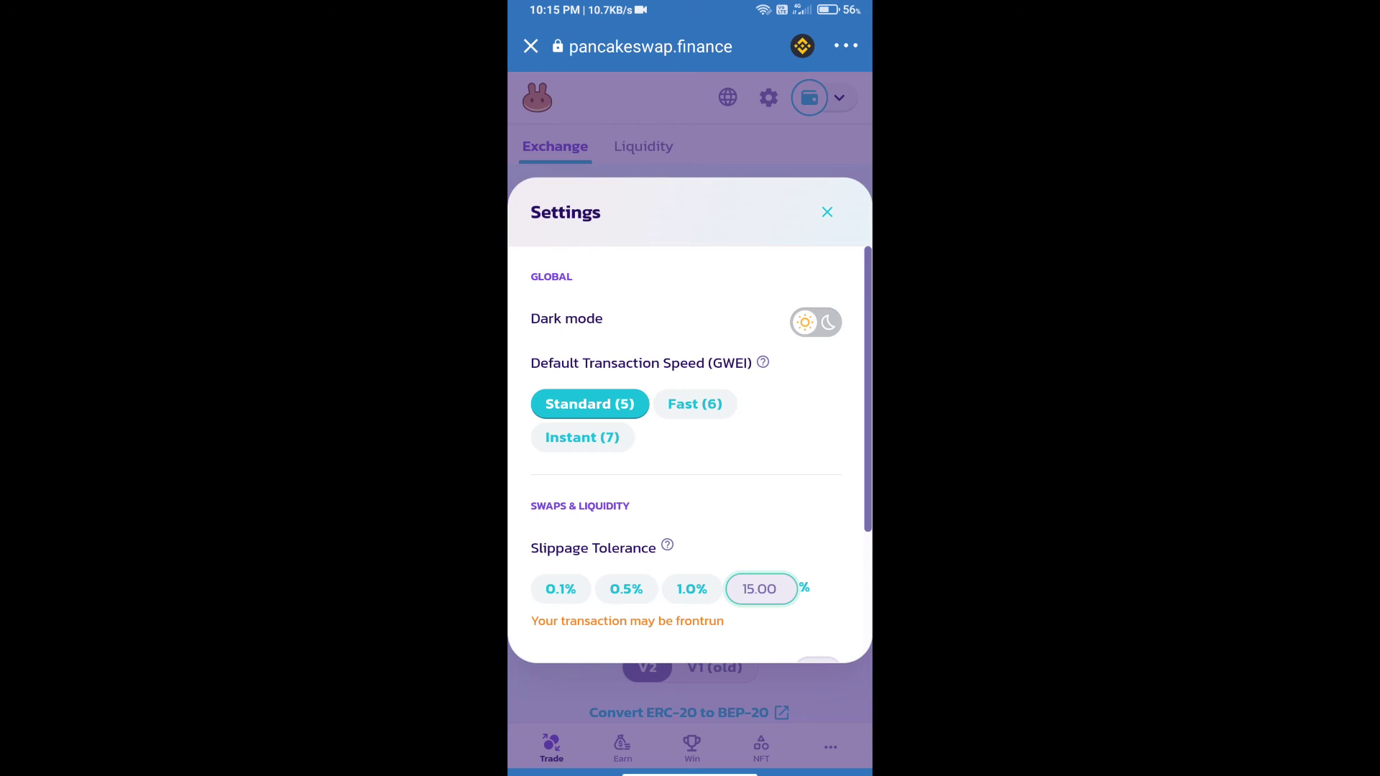
left_click(761, 589)
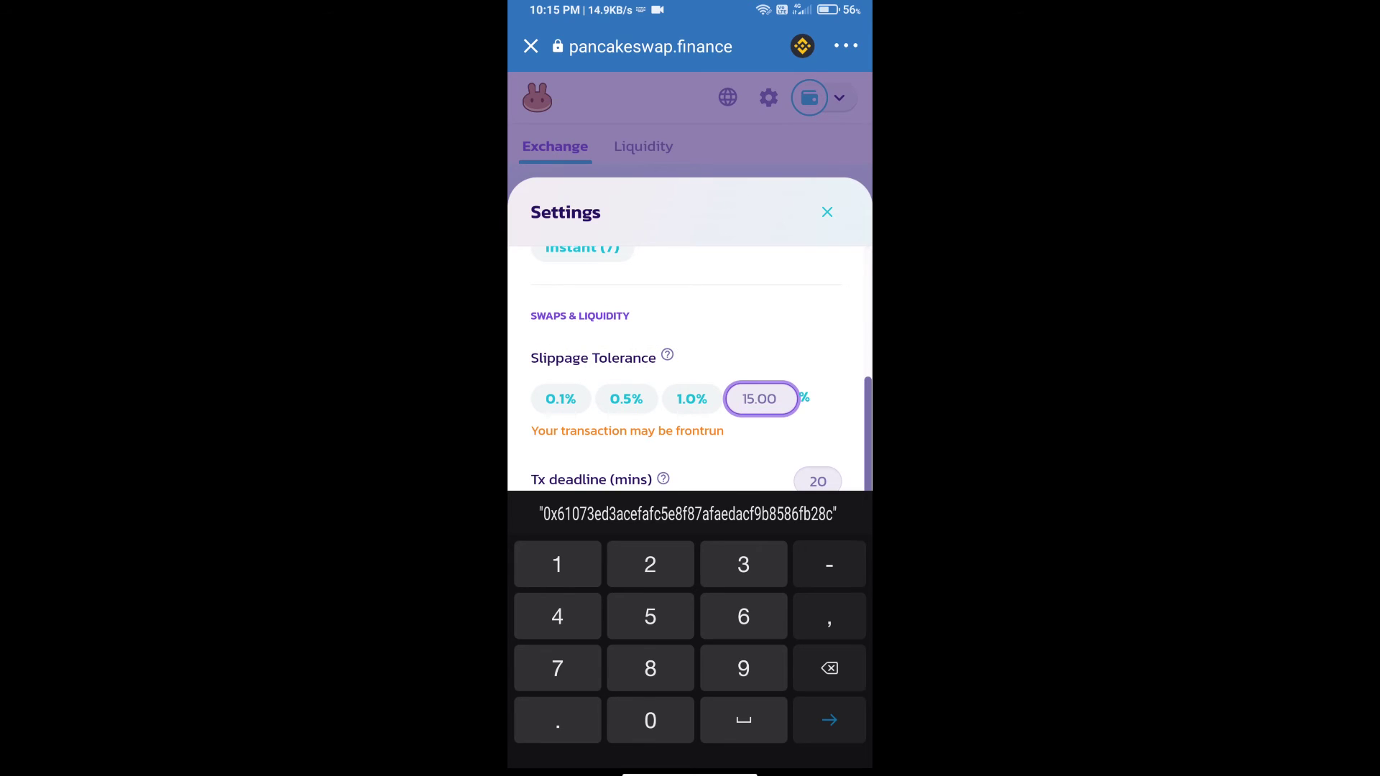
type("3")
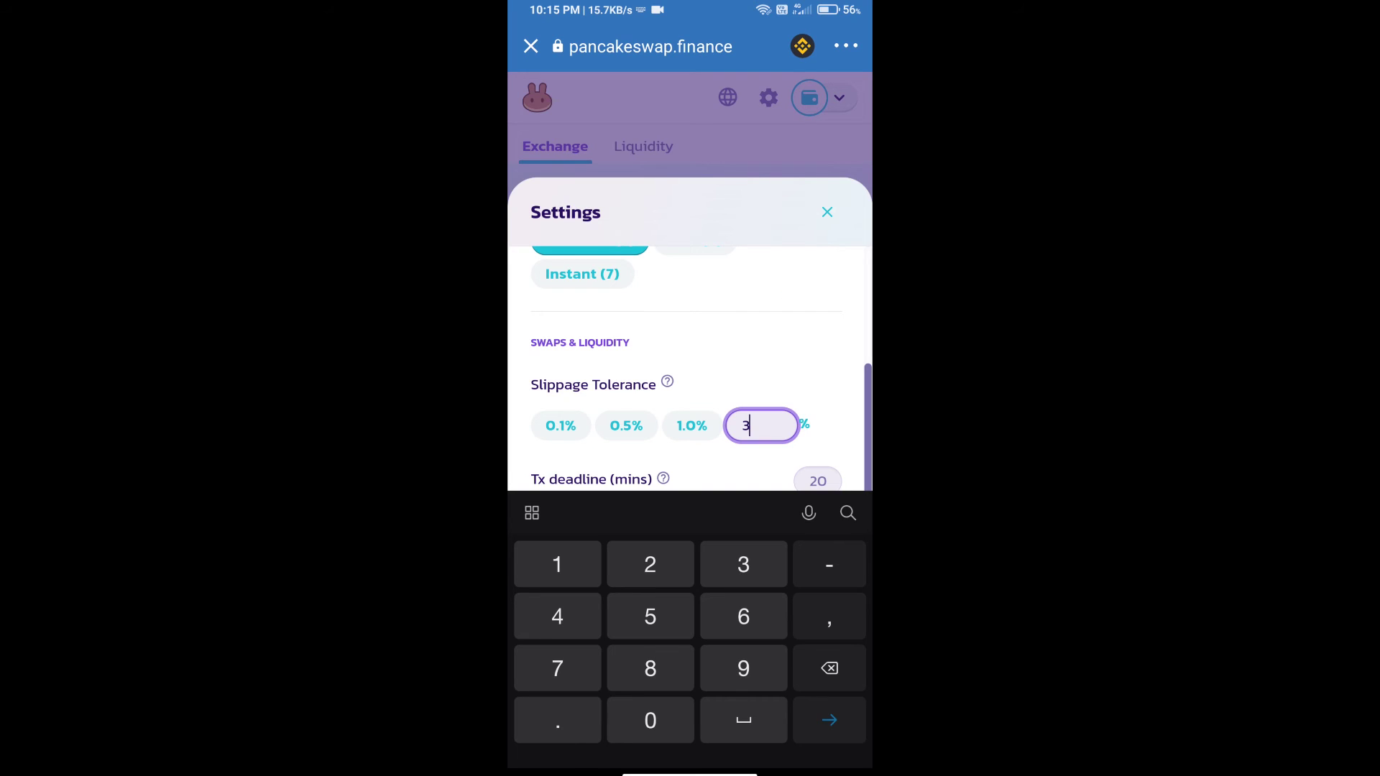
left_click(827, 211)
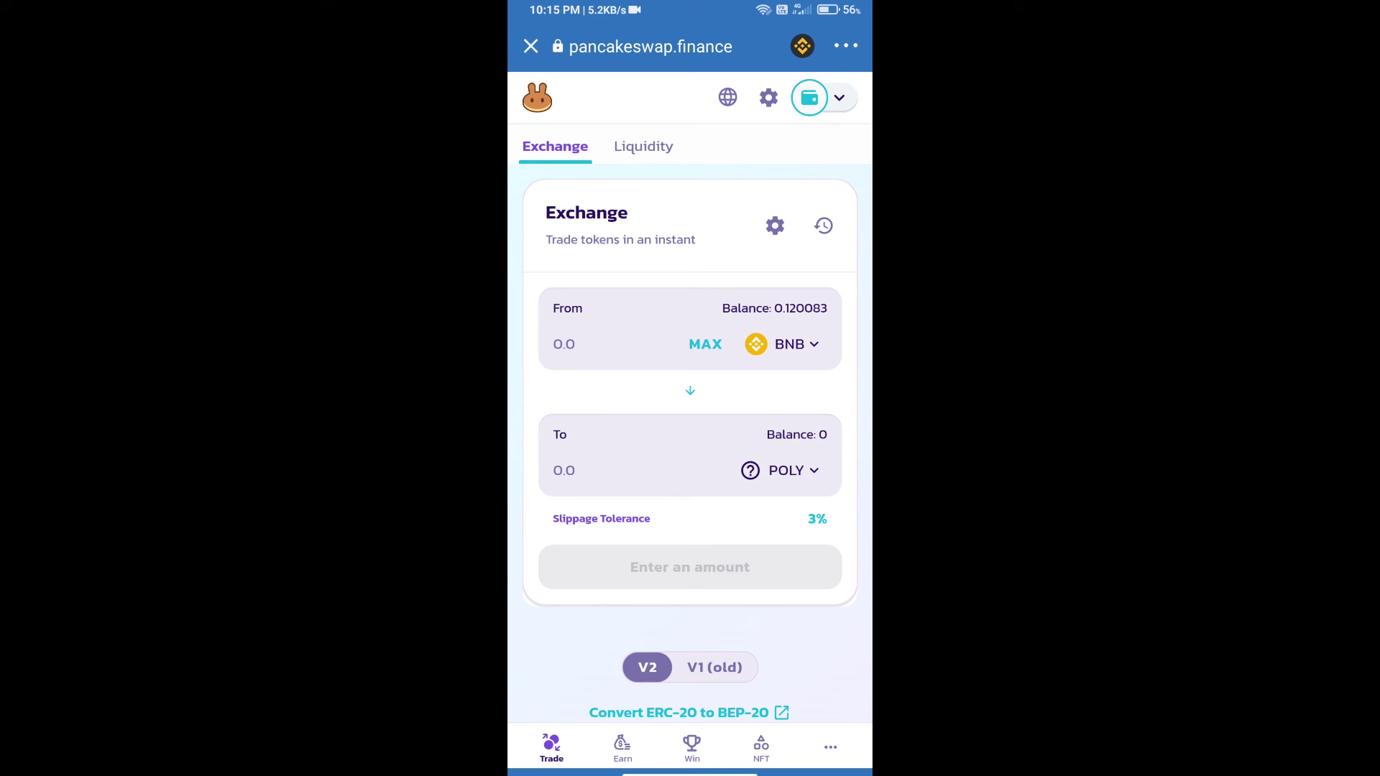
Enter 100 POLY to receive and review the swap costing about 0.0366 BNB.
left_click(604, 470)
type("100")
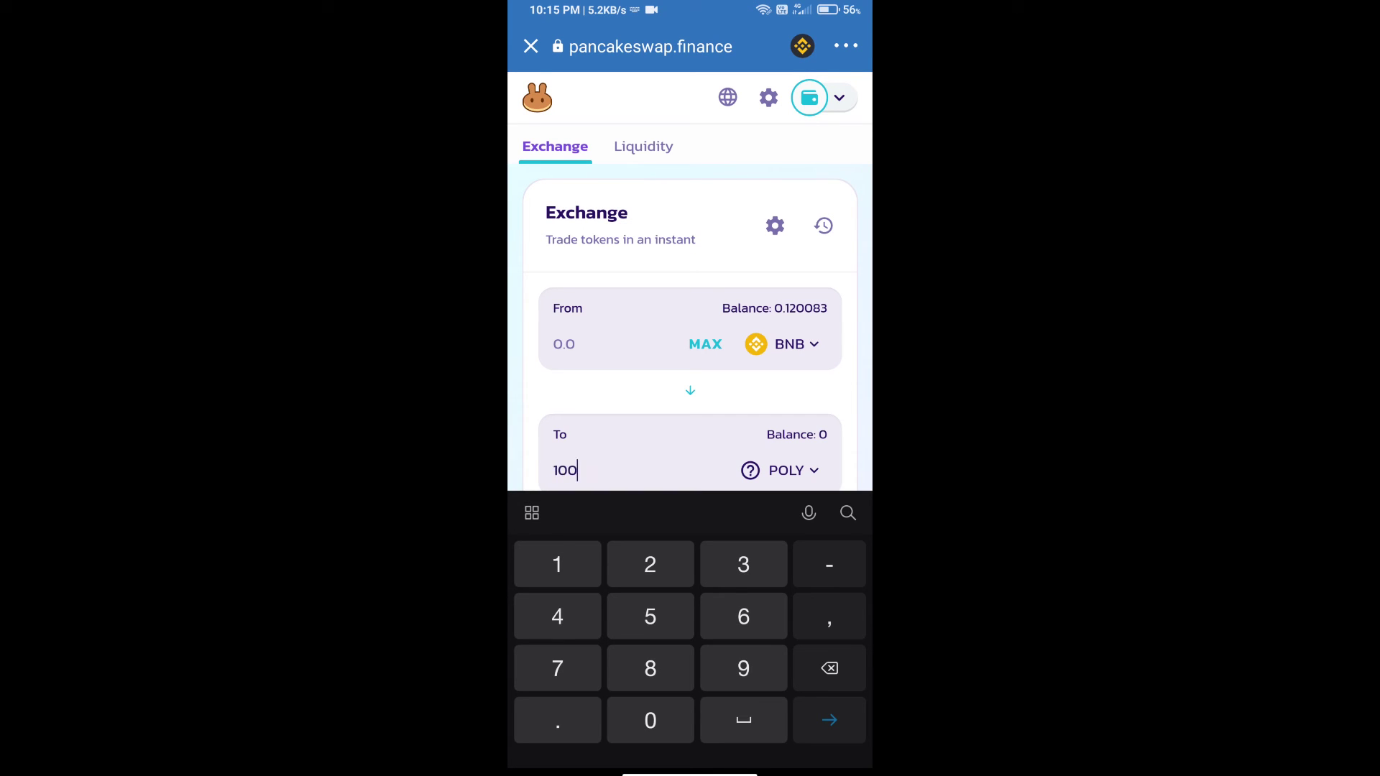
scroll(690, 324, "down", 5)
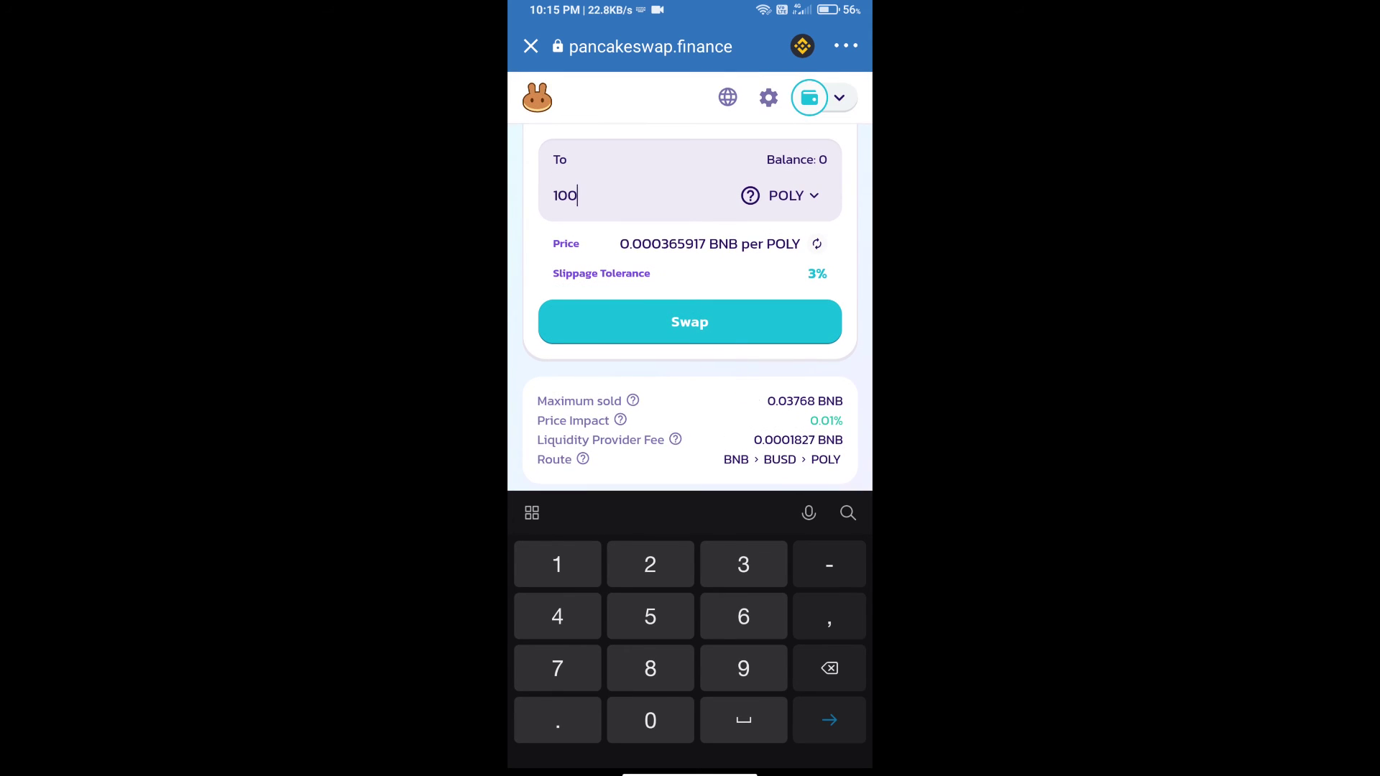
left_click(689, 321)
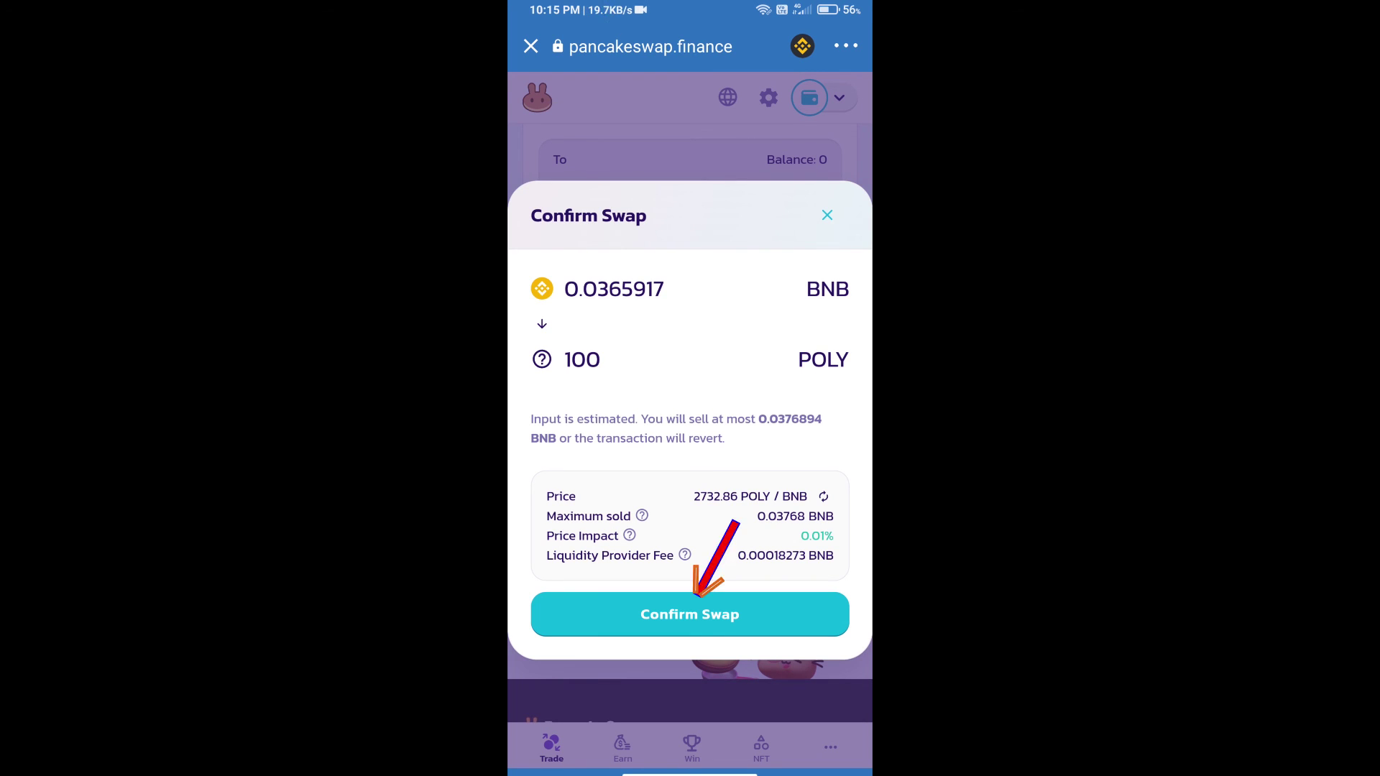
Confirm the 100 POLY swap to reach Trust Wallet's Approve screen.
left_click(689, 614)
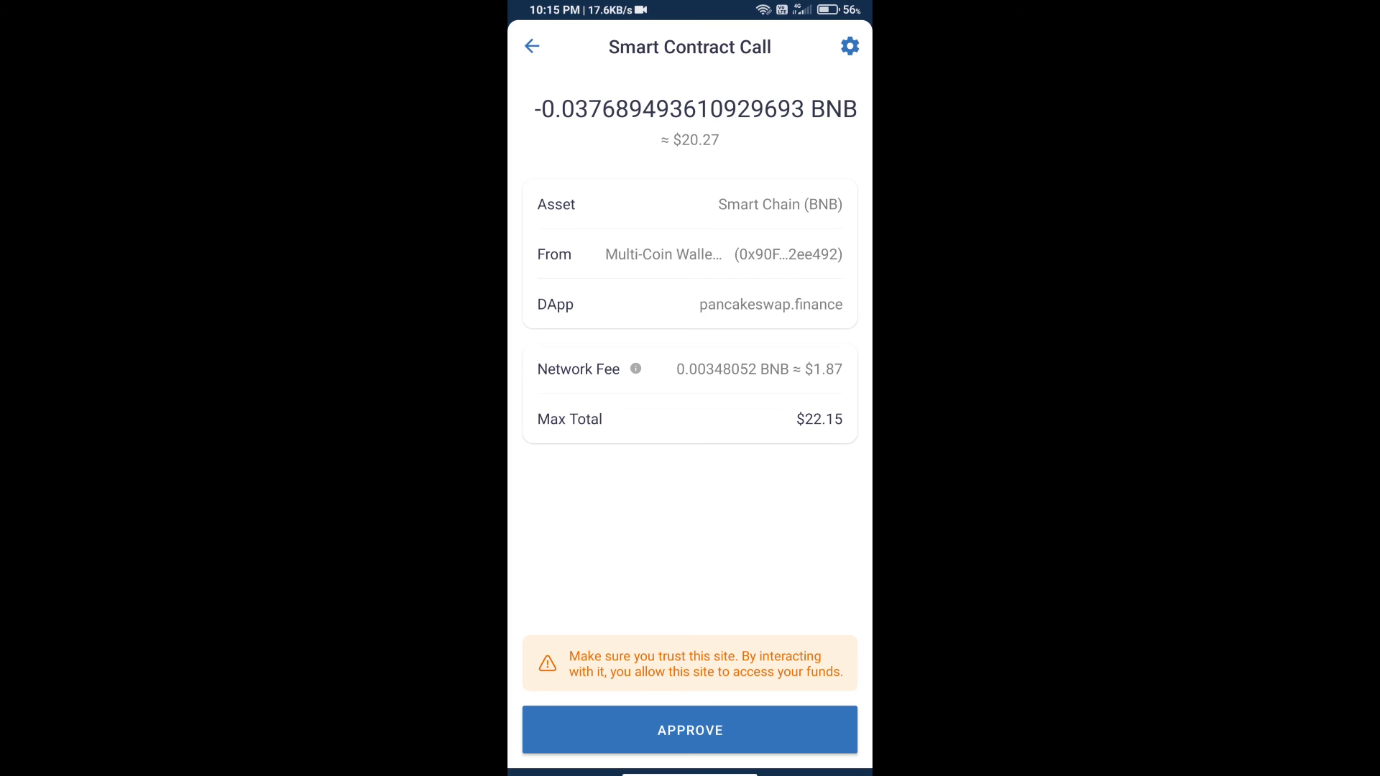